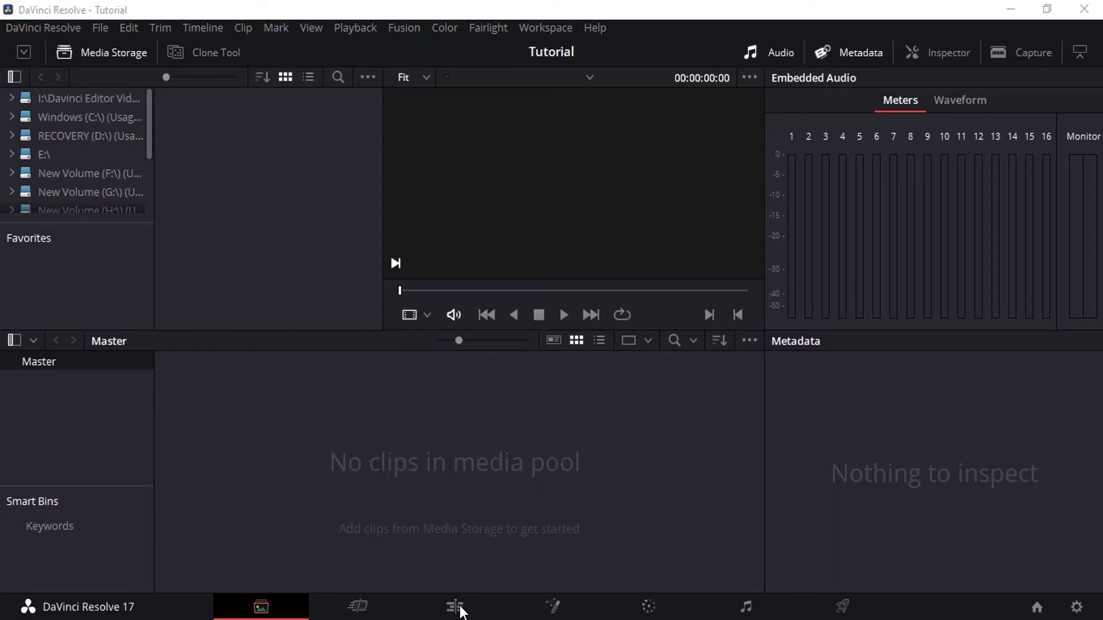
Step: Import Pexels Videos 2397246.mp4 into the media pool and play a short preview
left_click_drag(569, 619, 517, 458)
left_click(564, 315)
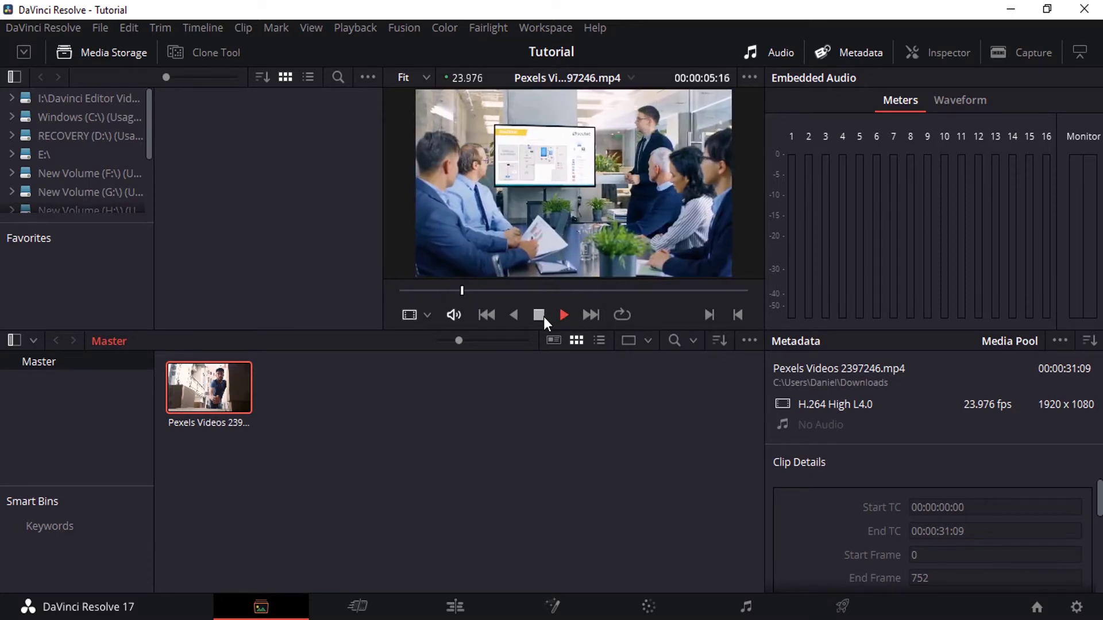
left_click(544, 316)
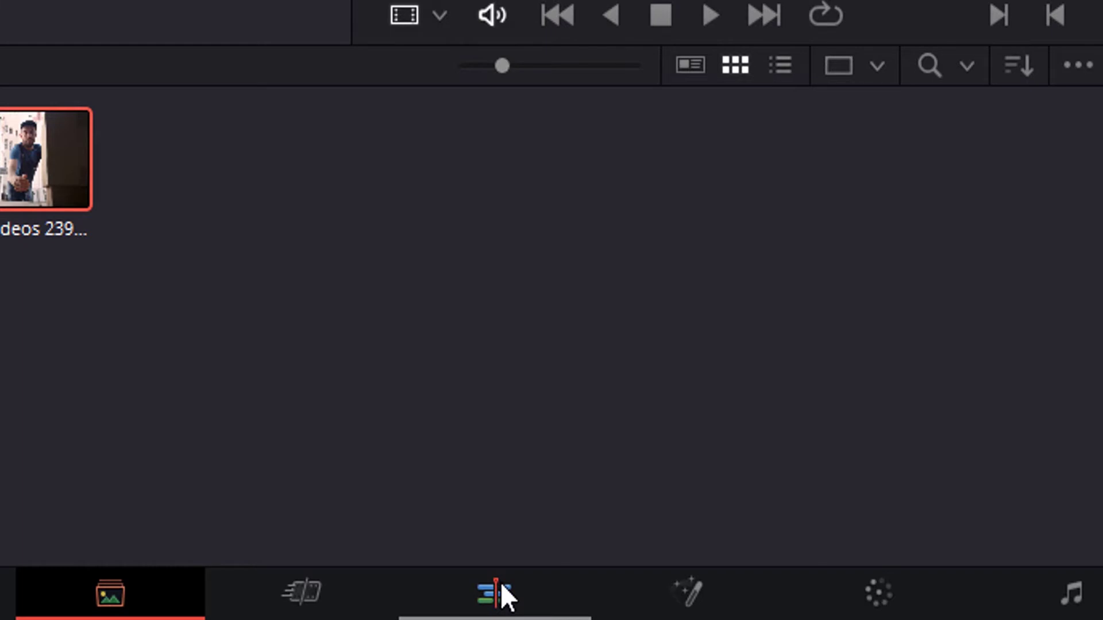
Step: On the Edit page, drop the Pexels clip onto Video 1 of Timeline 1 and enlarge the track
left_click(501, 583)
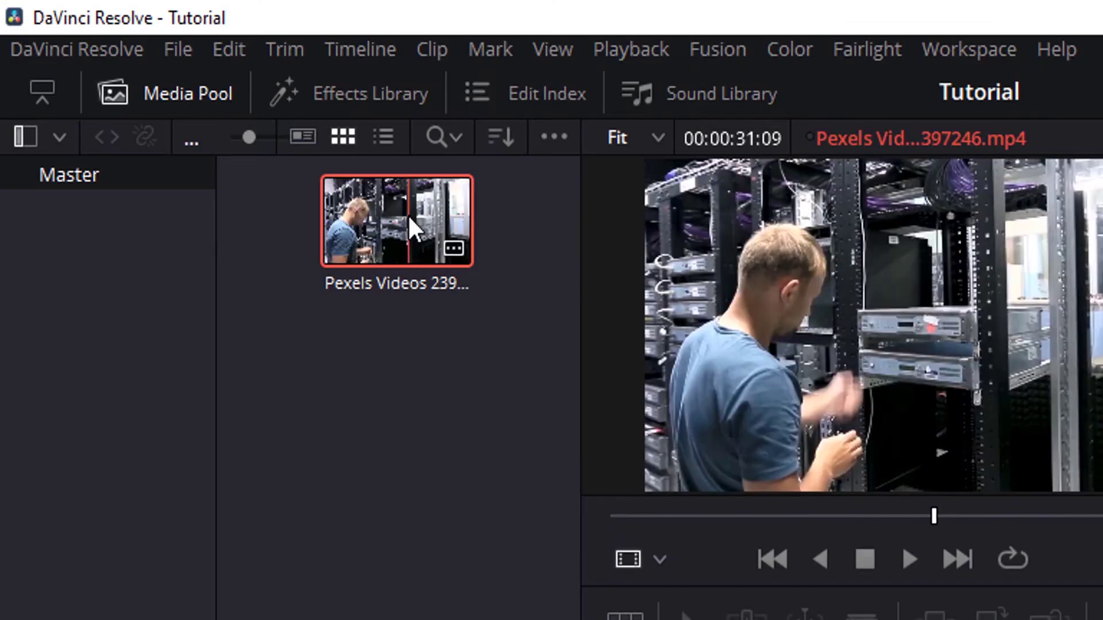
left_click_drag(409, 217, 923, 619)
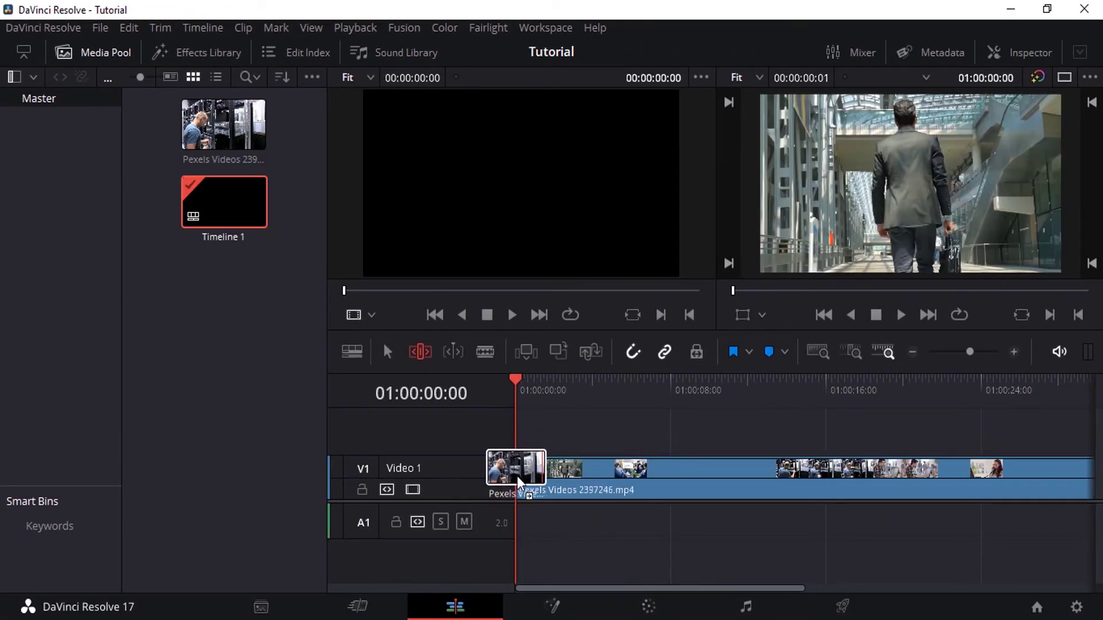
left_click_drag(518, 482, 517, 481)
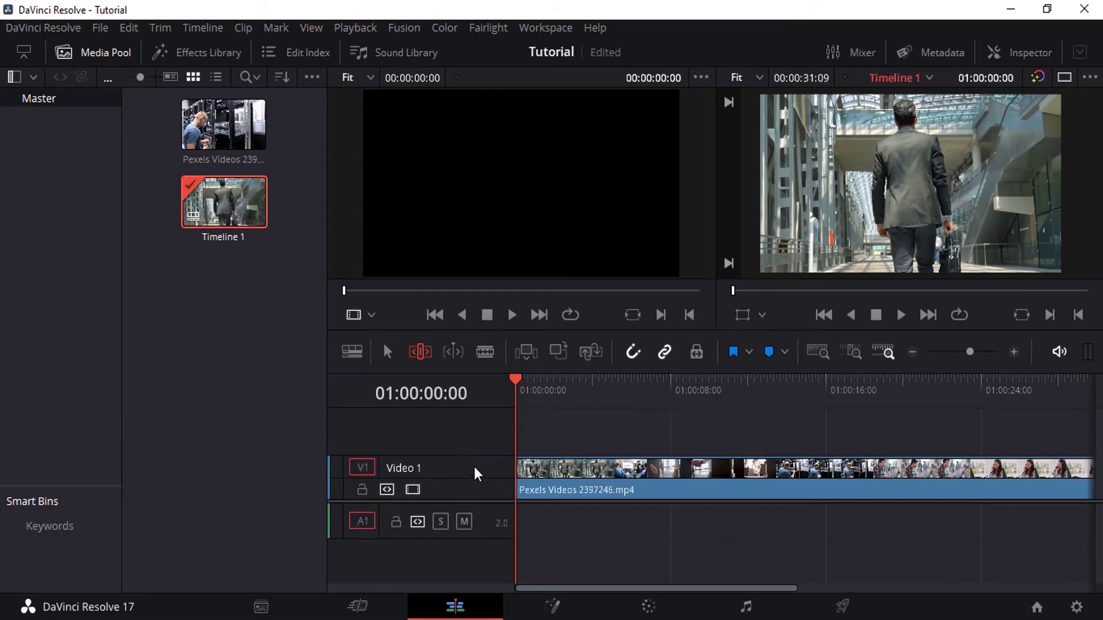
left_click_drag(475, 457, 478, 426)
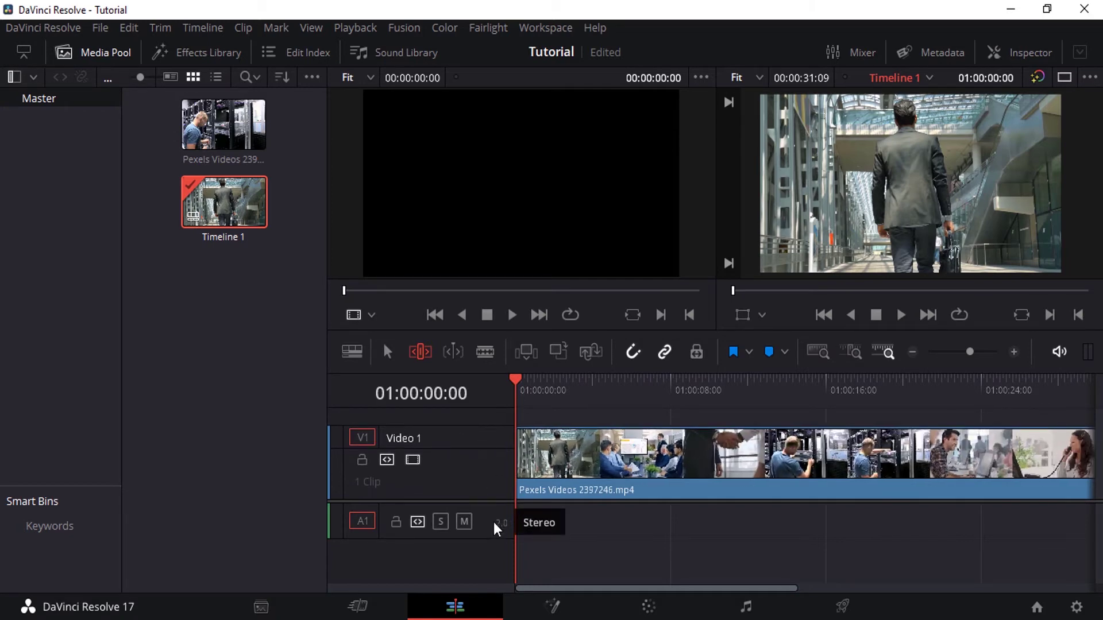
left_click_drag(490, 500, 490, 519)
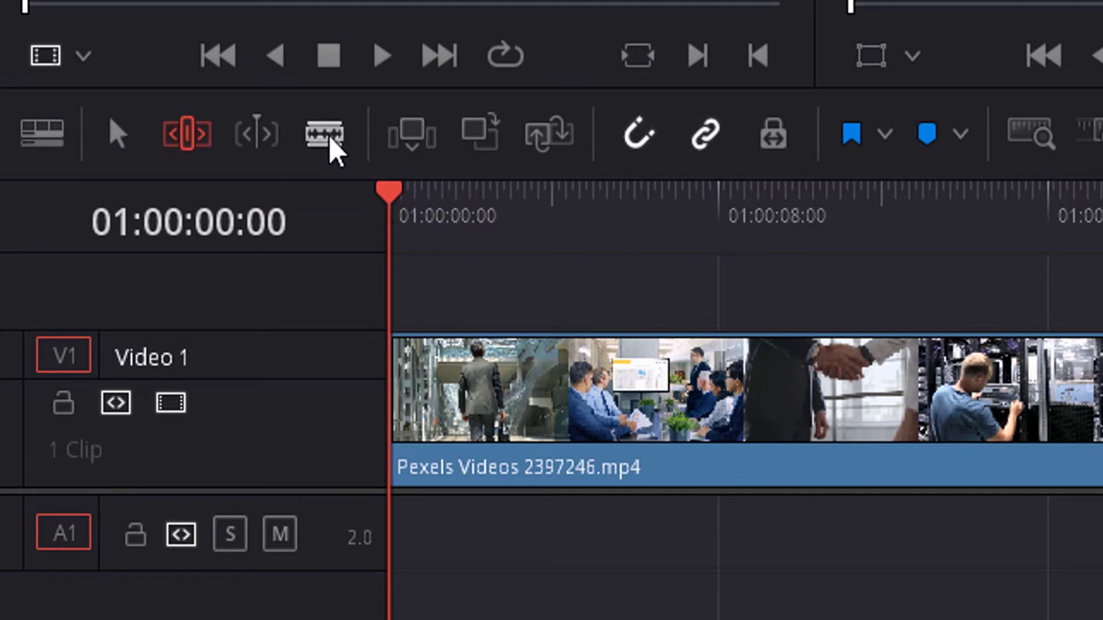
Step: With Blade Edit Mode, cut the timeline clip at 01:00:03:21
left_click(332, 147)
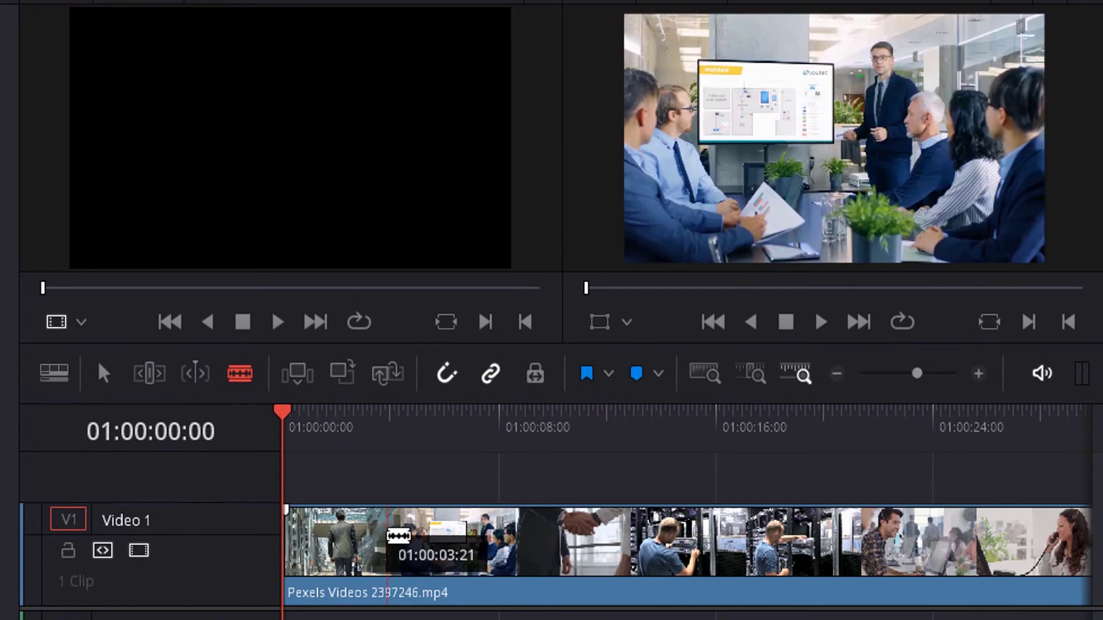
left_click(387, 537)
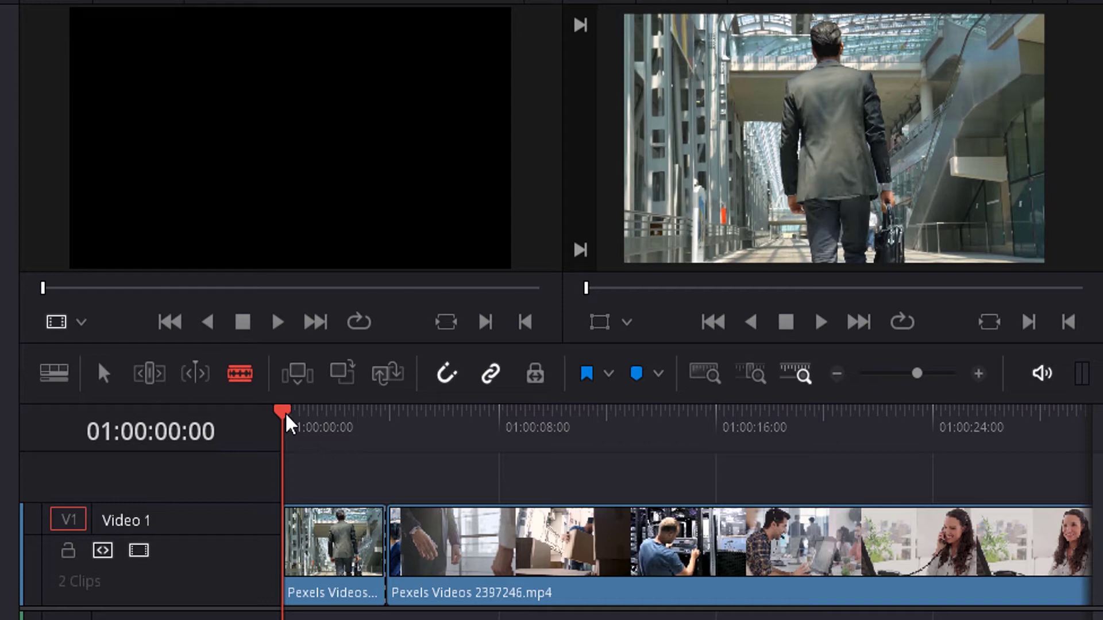
Step: Enable snapping and blade the clip at the playhead at 01:00:07:23, then park near 01:00:10
left_click_drag(286, 417, 497, 428)
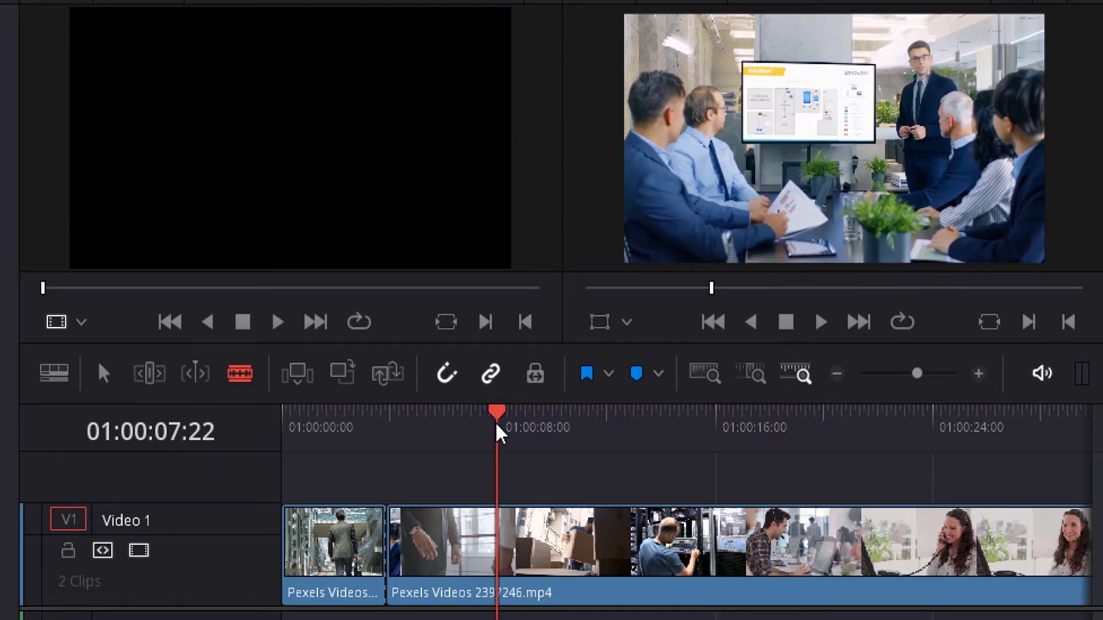
left_click_drag(498, 435, 499, 432)
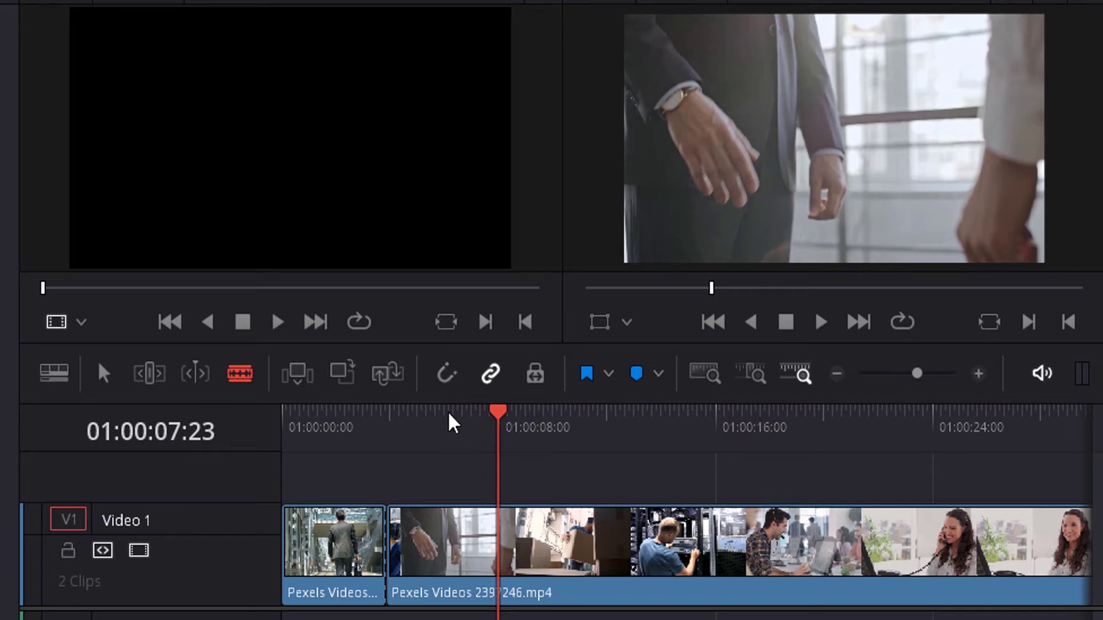
left_click(447, 375)
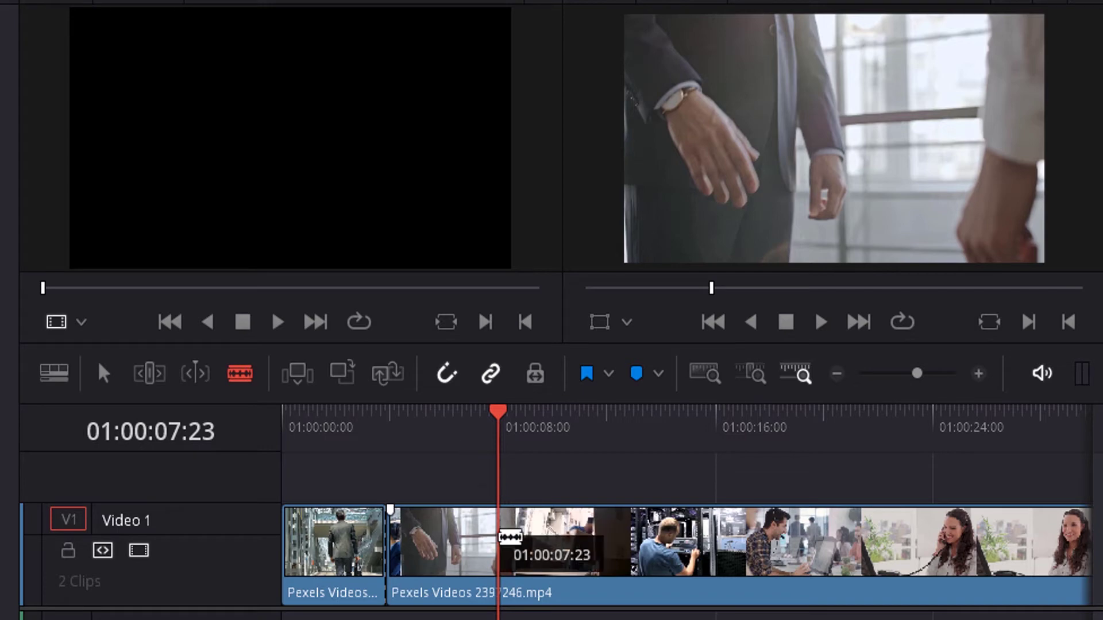
left_click(510, 539)
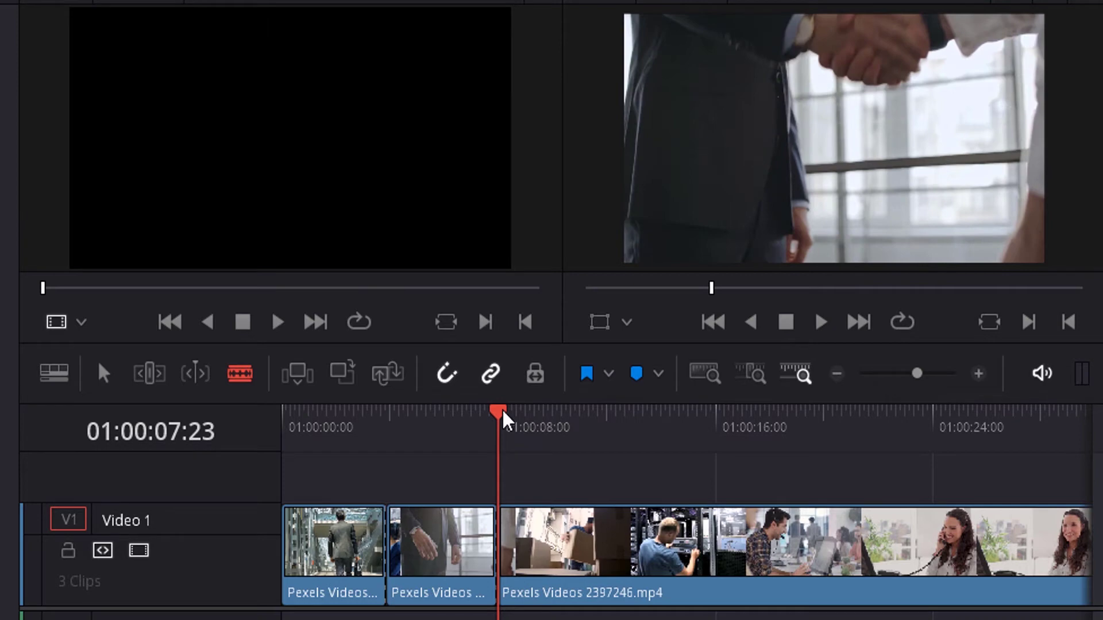
left_click_drag(516, 418, 568, 427)
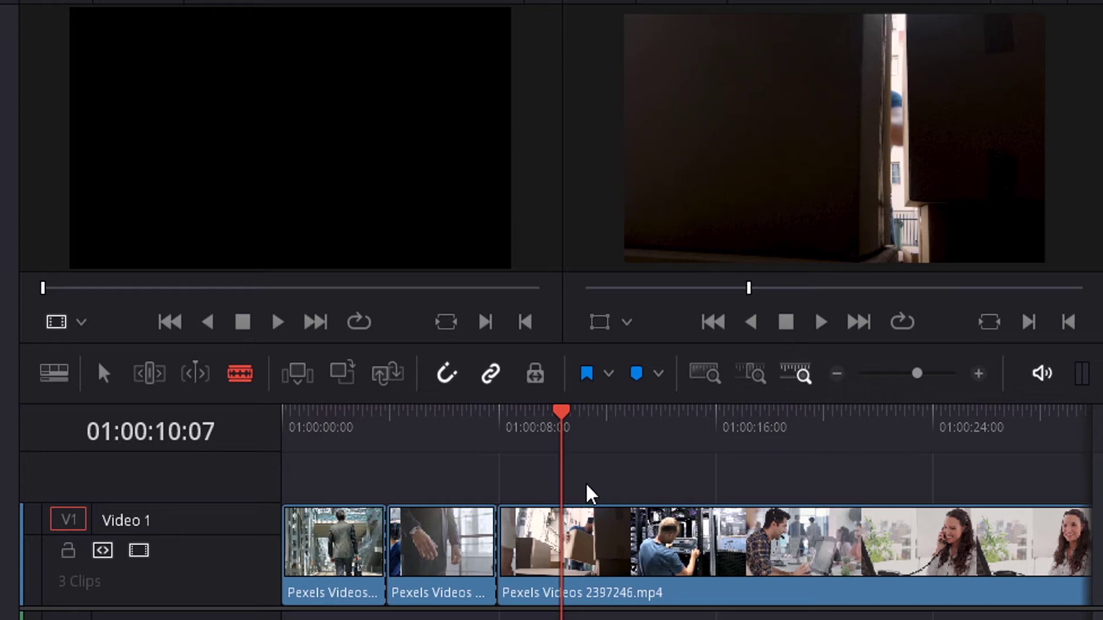
Step: Split at the playhead, then try ripple-removing the short third clip, undoing each attempt
key("ctrl+b")
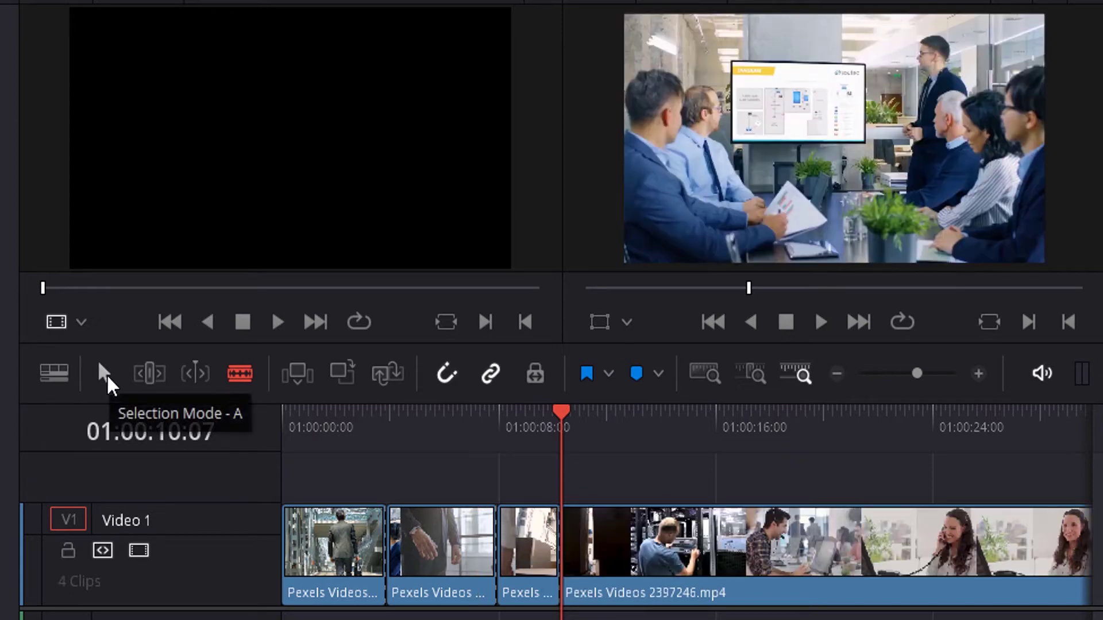
left_click(104, 374)
left_click(534, 557)
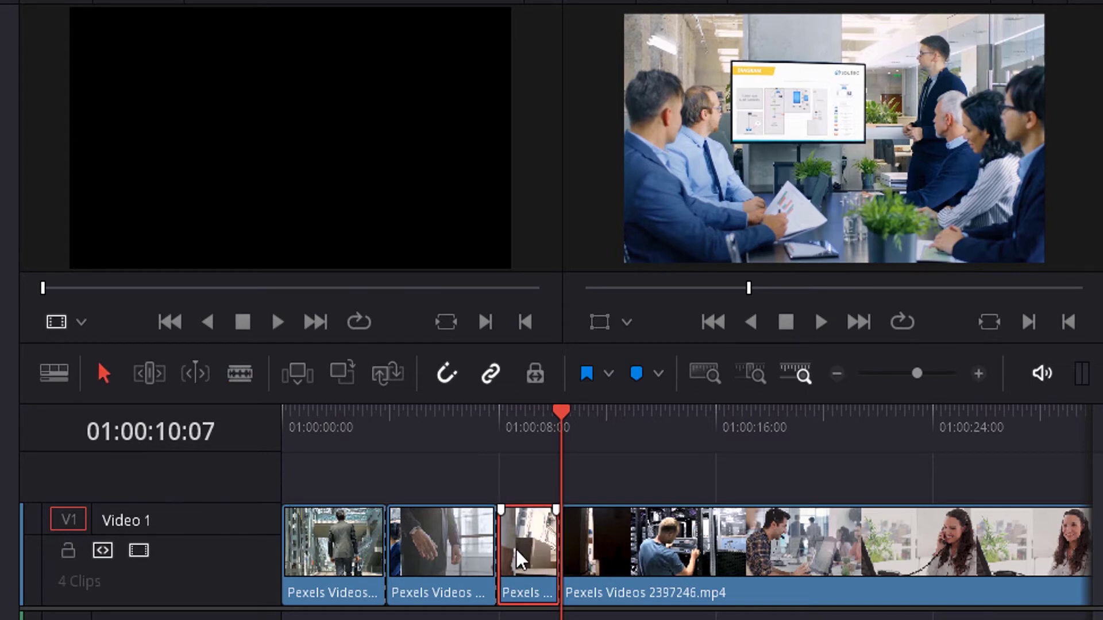
right_click(520, 557)
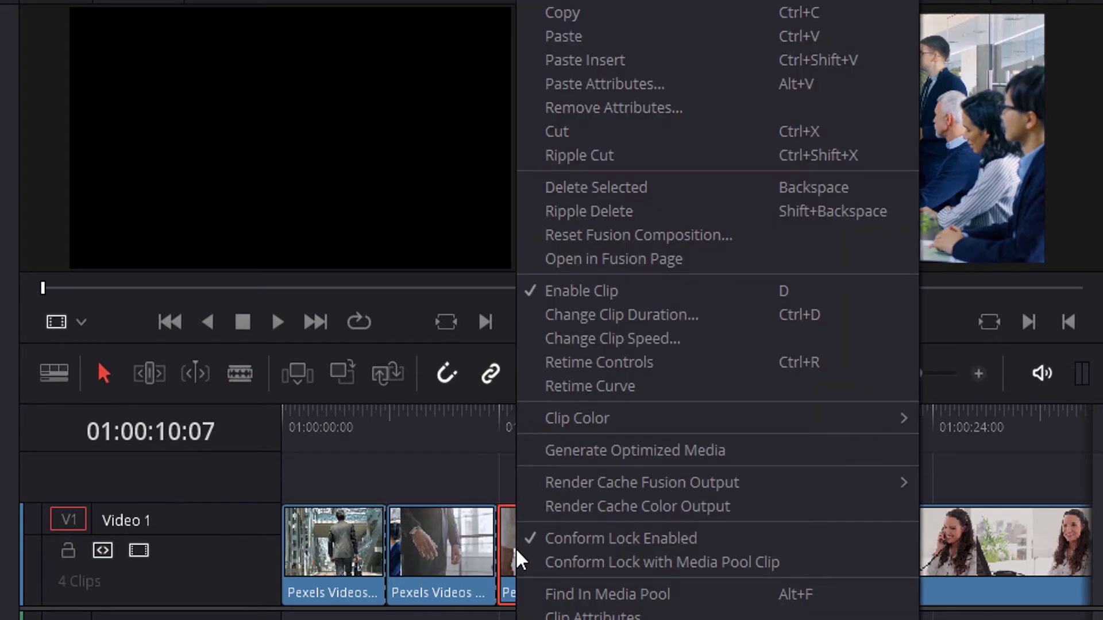
left_click(627, 156)
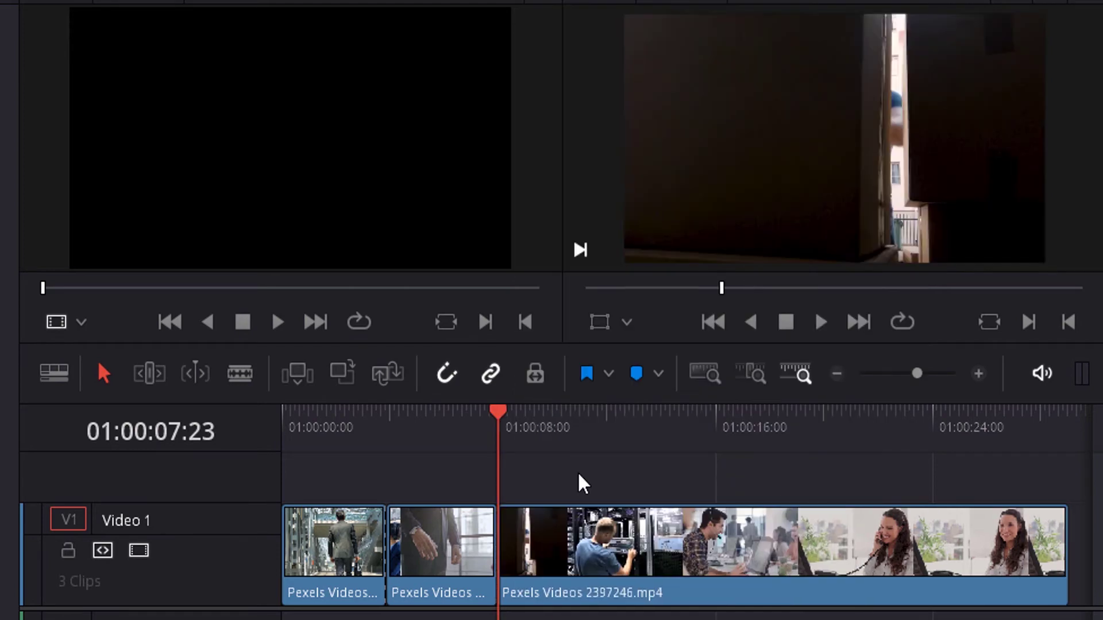
key("ctrl+z")
left_click(529, 554)
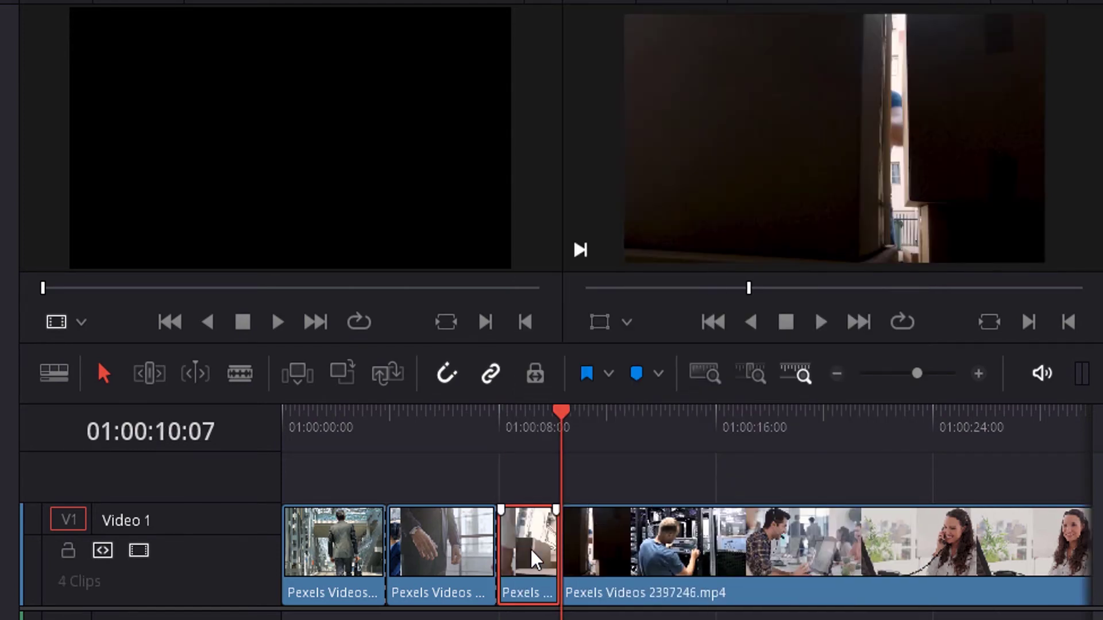
key("Delete")
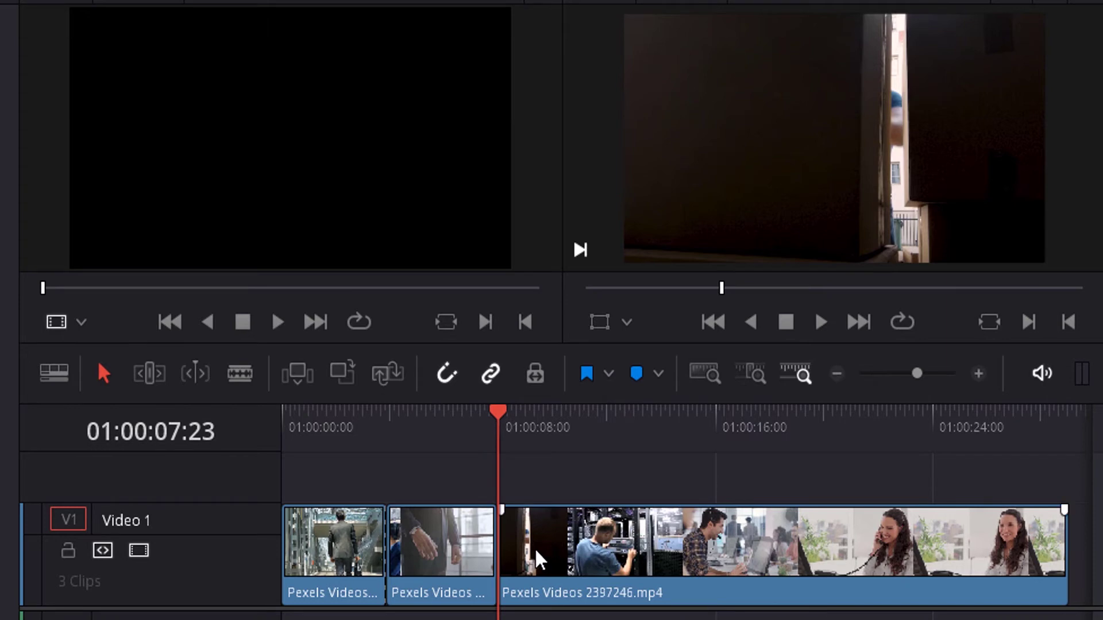
key("ctrl+z")
Step: Delete the third clip and ripple delete the leftover gap
left_click(538, 560)
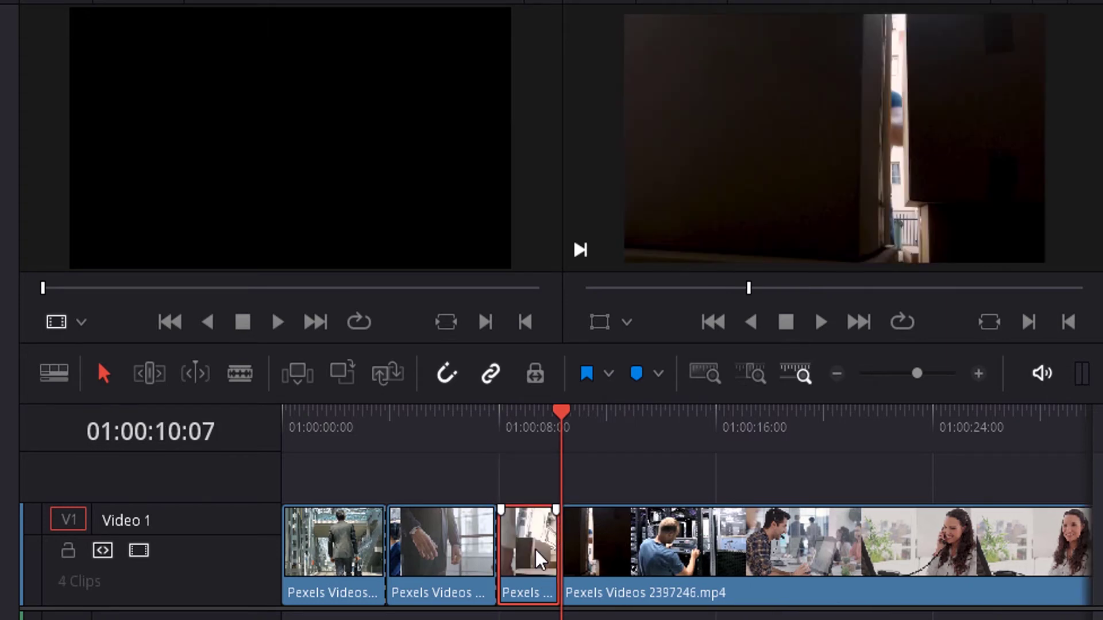
key("BackSpace")
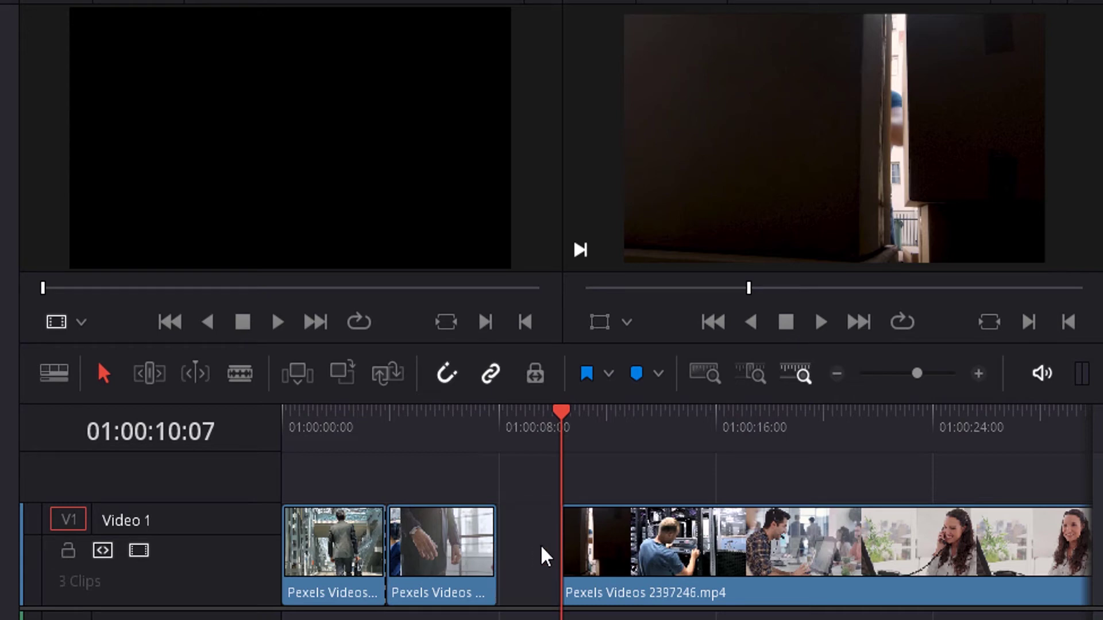
left_click(536, 560)
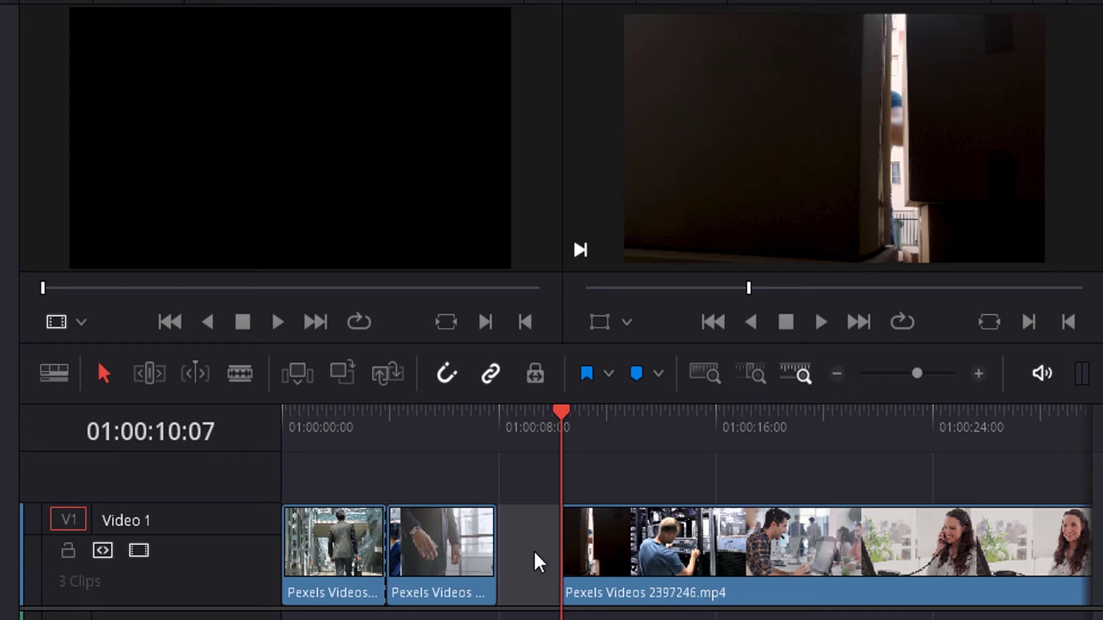
right_click(536, 554)
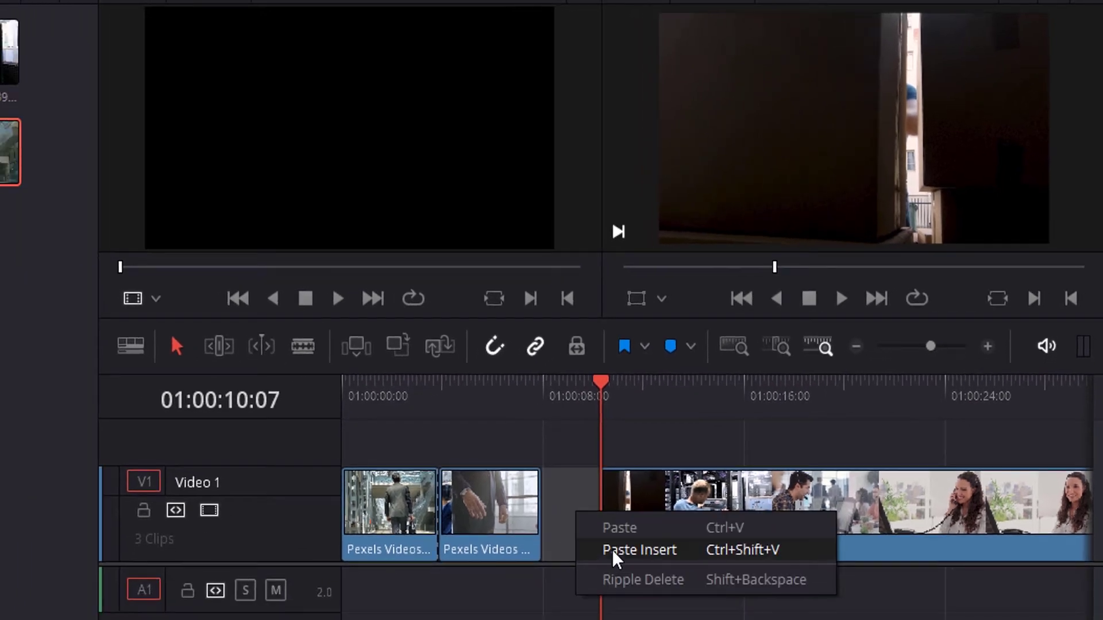
left_click(642, 581)
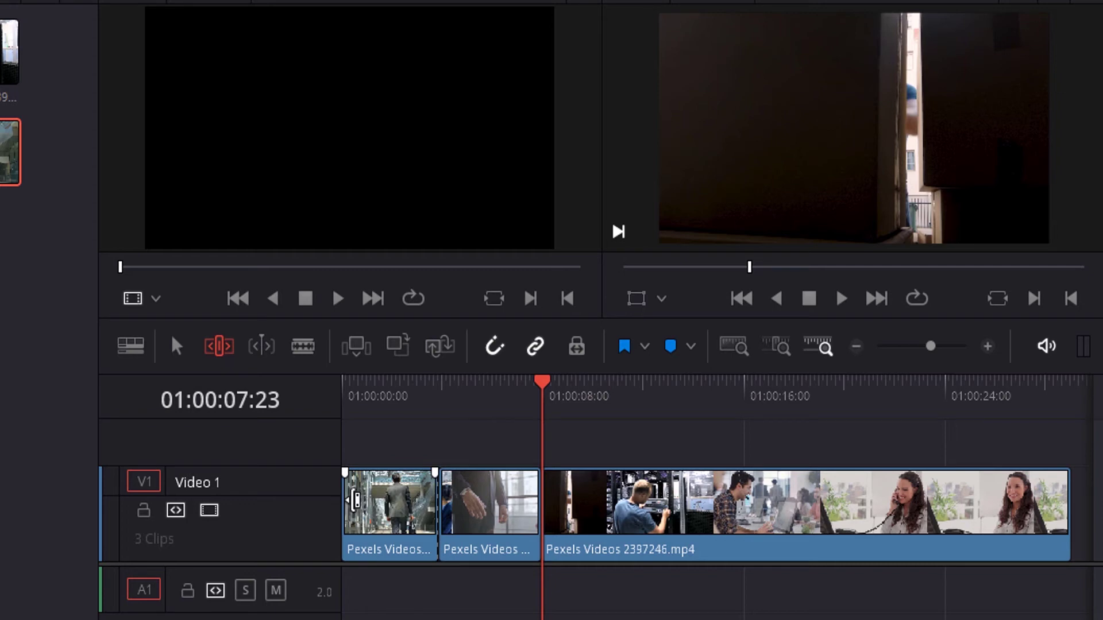
Step: Ripple-trim about 1.5 seconds off the first clip's head
left_click(354, 500)
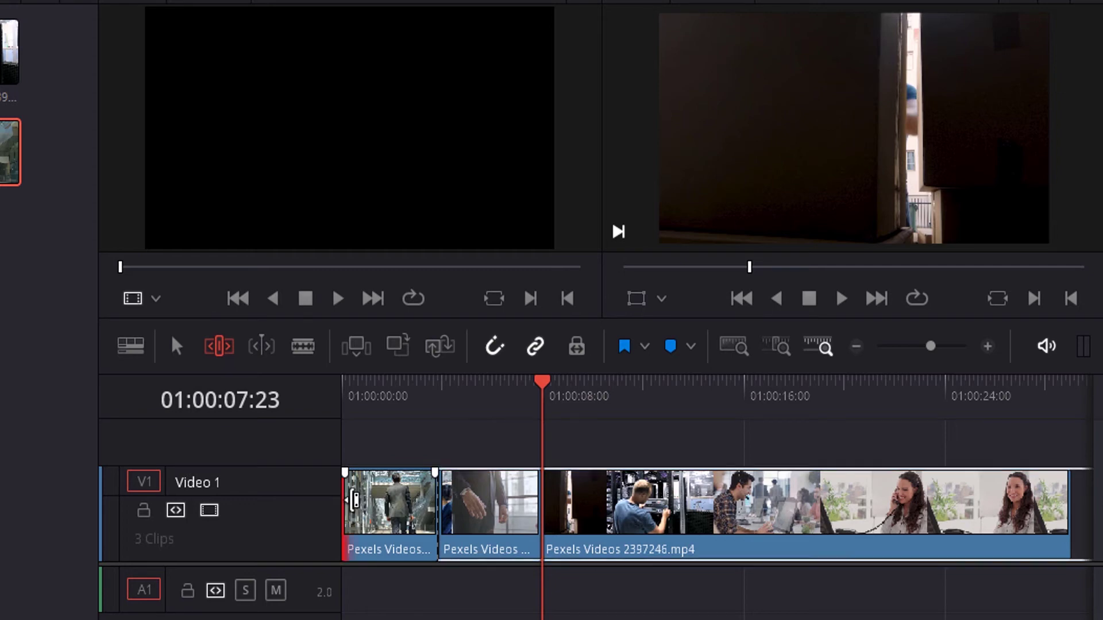
left_click_drag(354, 500, 417, 504)
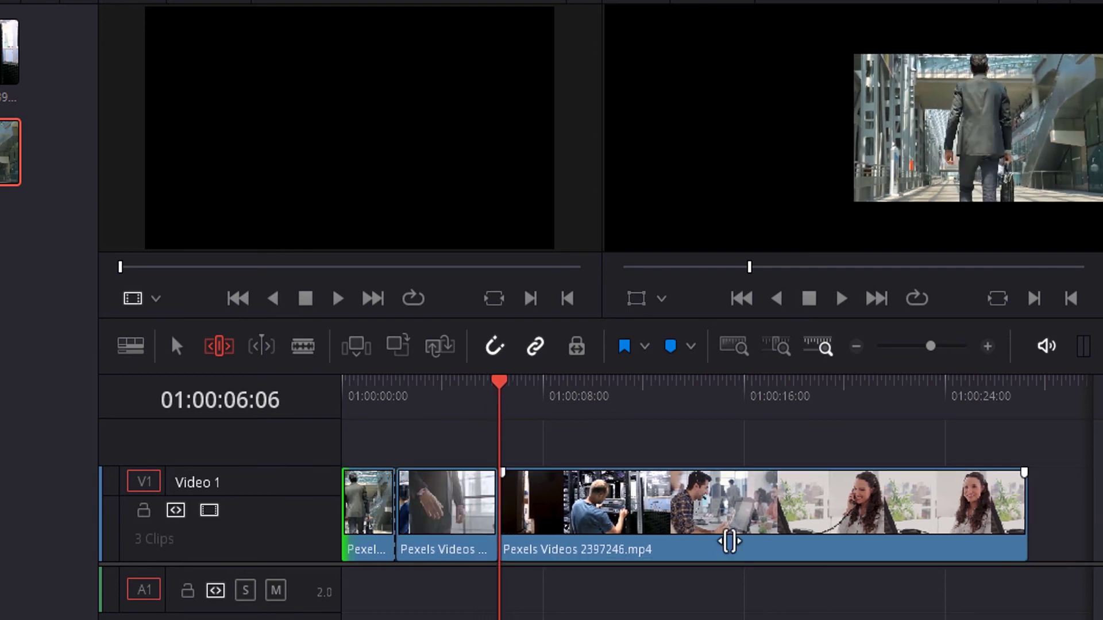
Step: Ripple-trim about six seconds off the last clip's end, finishing near 01:00:19
left_click(1017, 498)
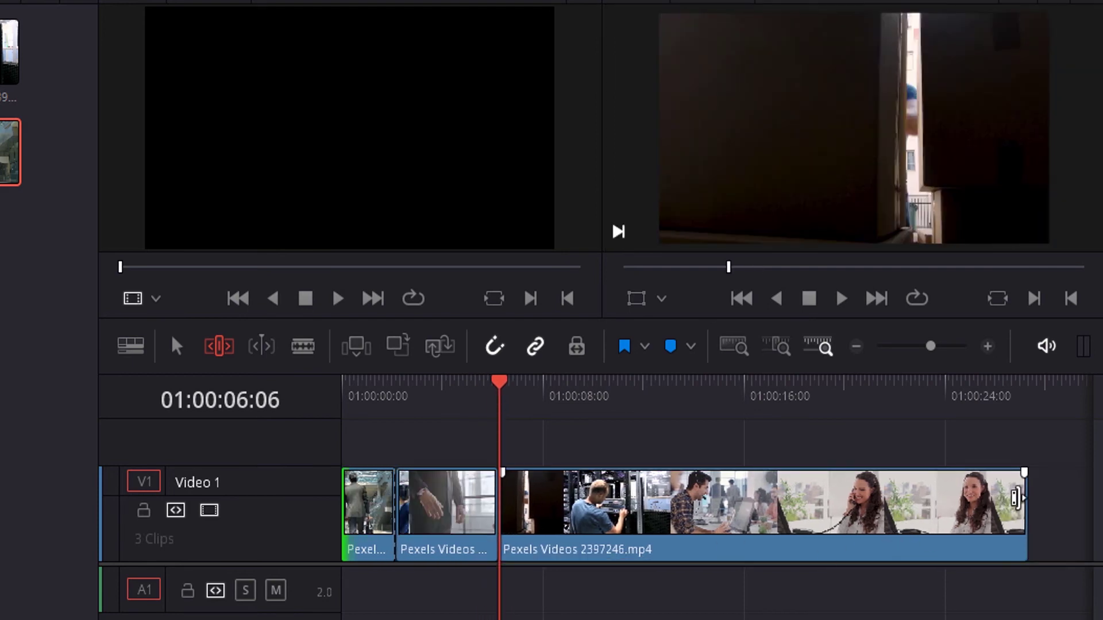
left_click(1020, 503)
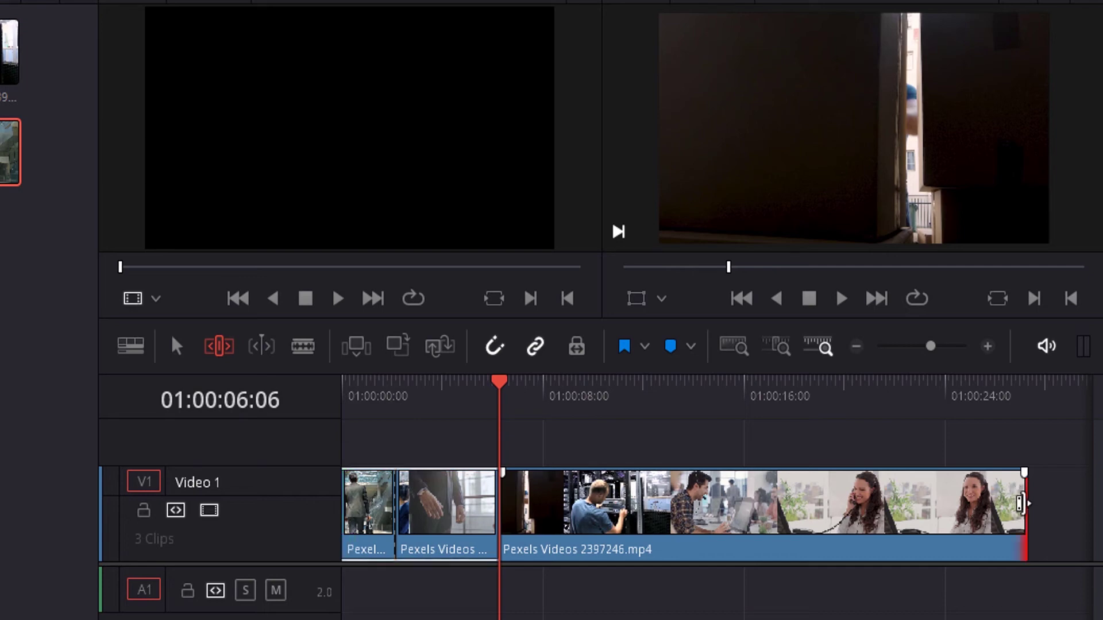
left_click_drag(1020, 503, 1012, 504)
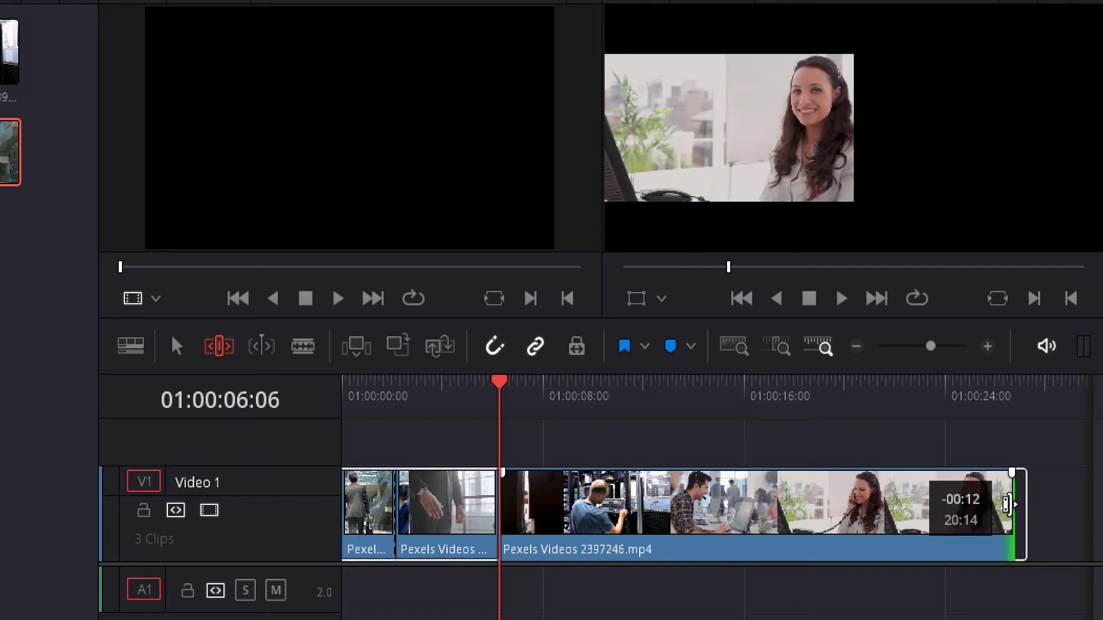
left_click_drag(1006, 504, 862, 498)
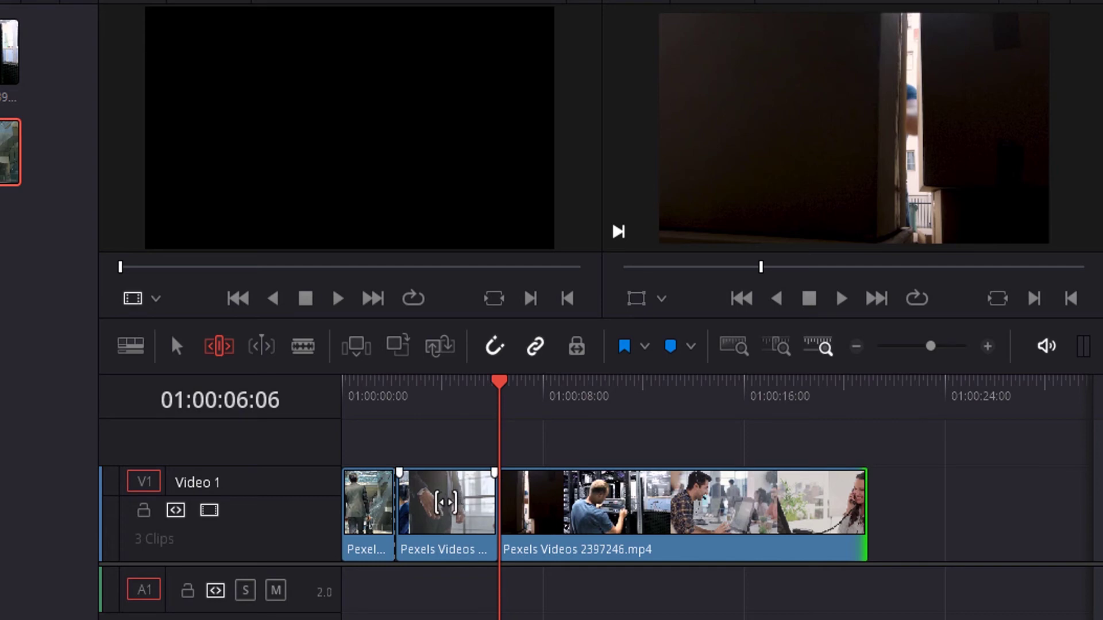
Step: Slip the second clip onto the office meeting shot and roll its cut with the third clip
mouse_move(448, 502)
left_mouse_down()
mouse_move(463, 502)
mouse_move(441, 502)
left_mouse_up()
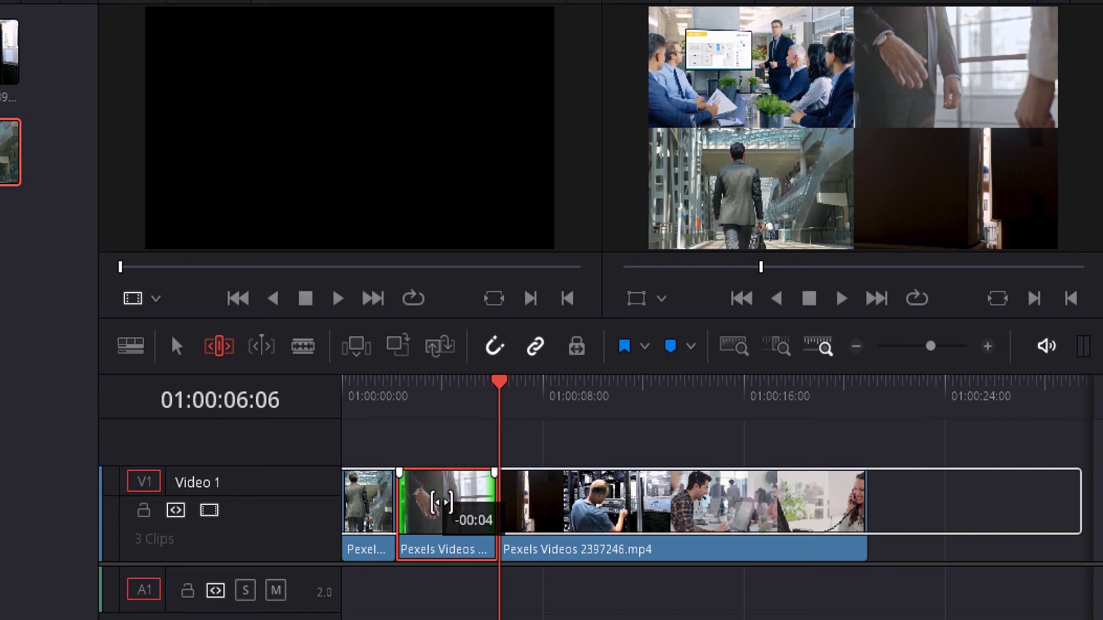
left_click_drag(441, 503, 462, 503)
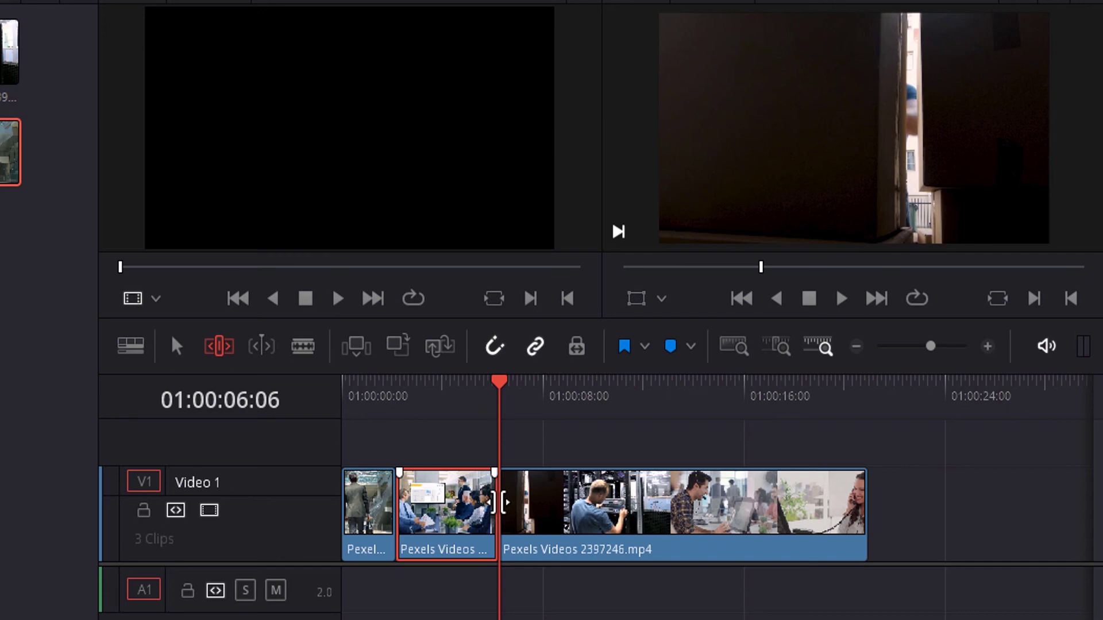
mouse_move(499, 503)
left_mouse_down()
mouse_move(538, 502)
mouse_move(473, 502)
mouse_move(525, 503)
mouse_move(499, 503)
left_mouse_up()
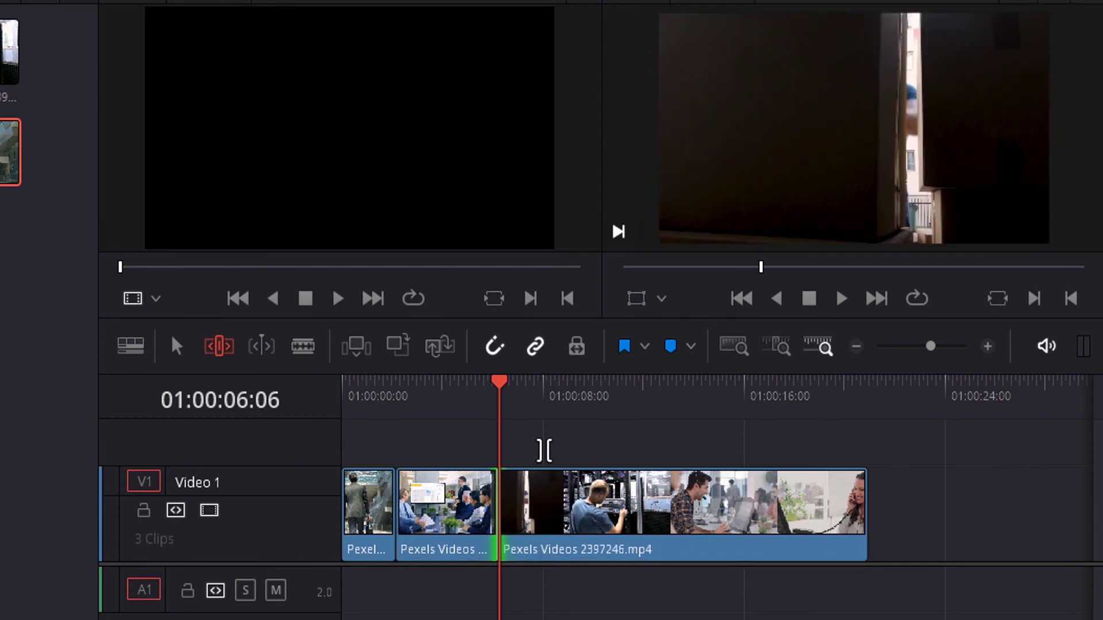